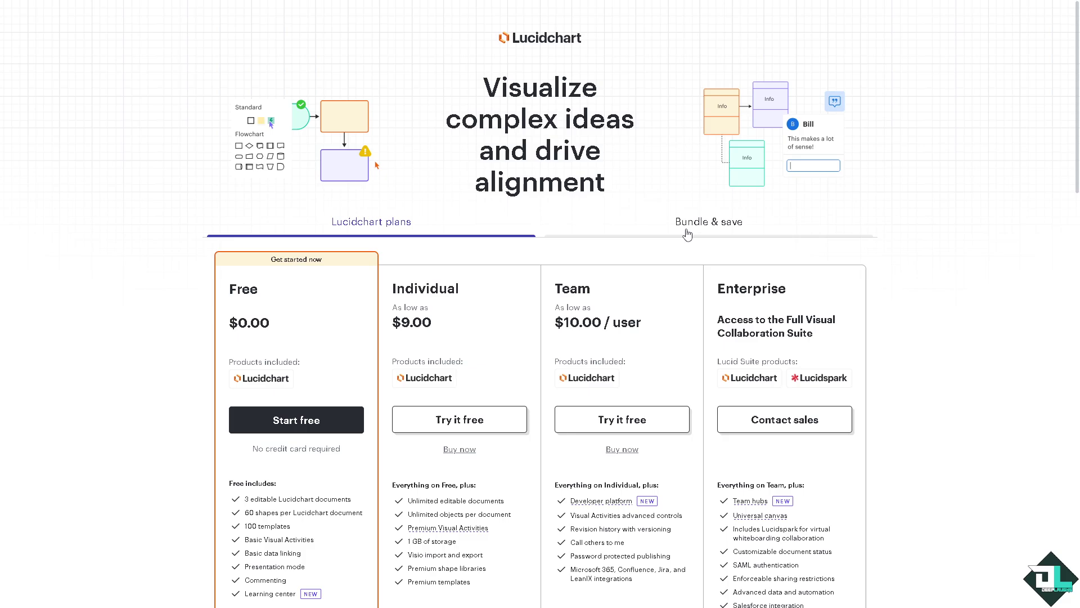
View the Bundle & save pricing plans and start the free Lucidchart plan
click(710, 224)
click(317, 420)
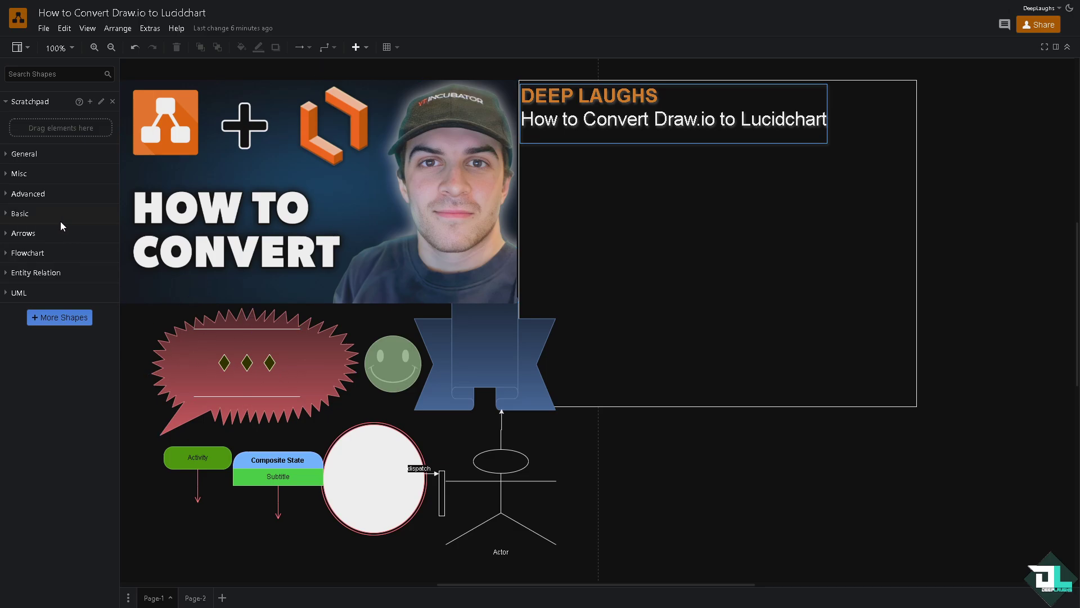
click(7, 104)
click(551, 257)
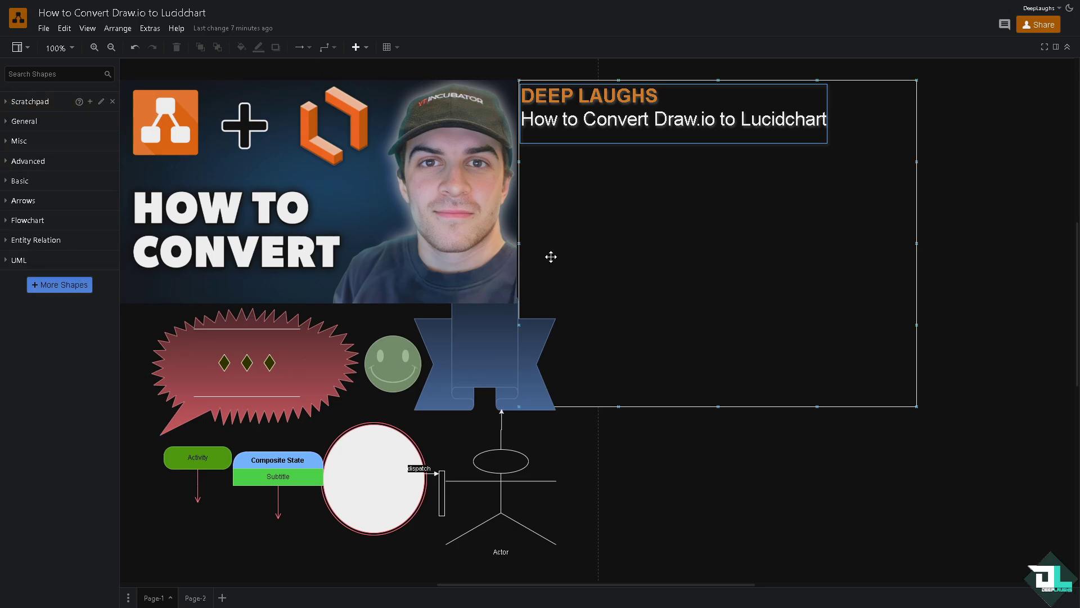
key(Escape)
click(191, 598)
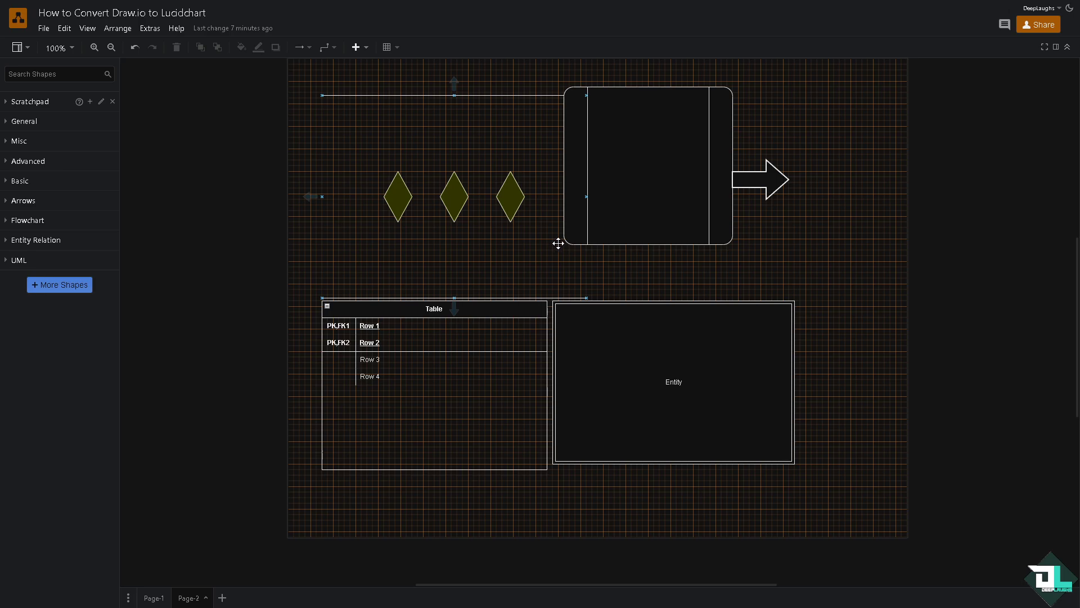
click(153, 598)
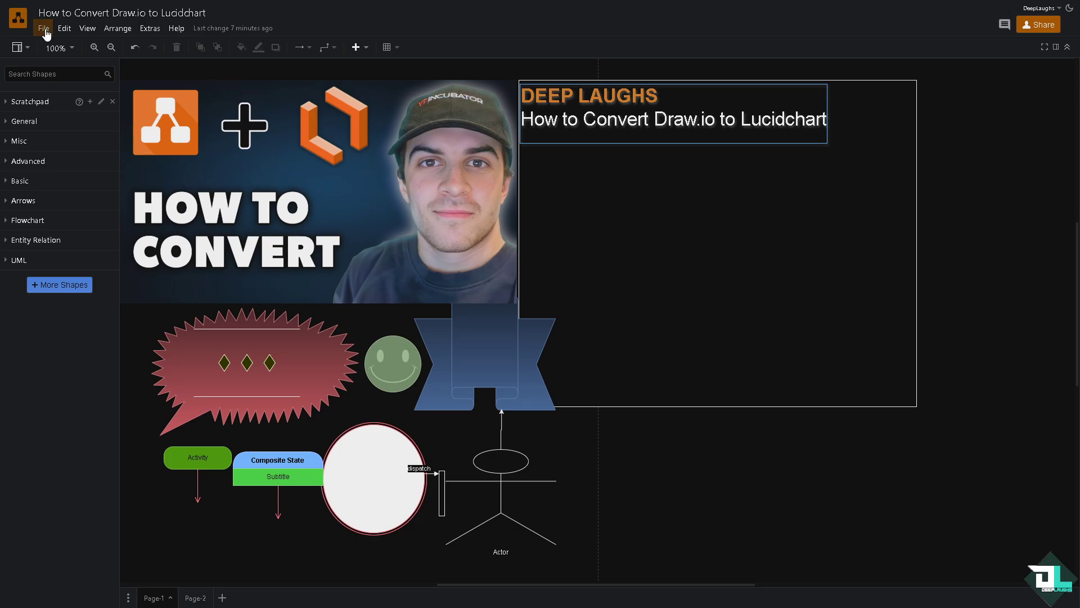
Save the draw.io diagram, then bring up the XML export dialog set to All Pages
click(43, 29)
click(62, 54)
click(48, 30)
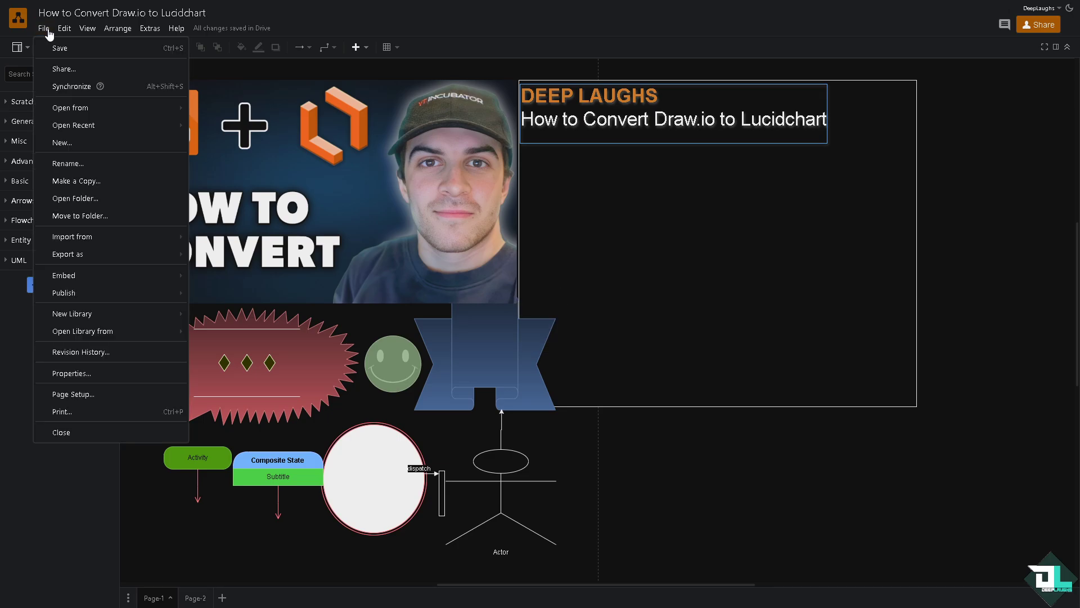
mouse_move(105, 260)
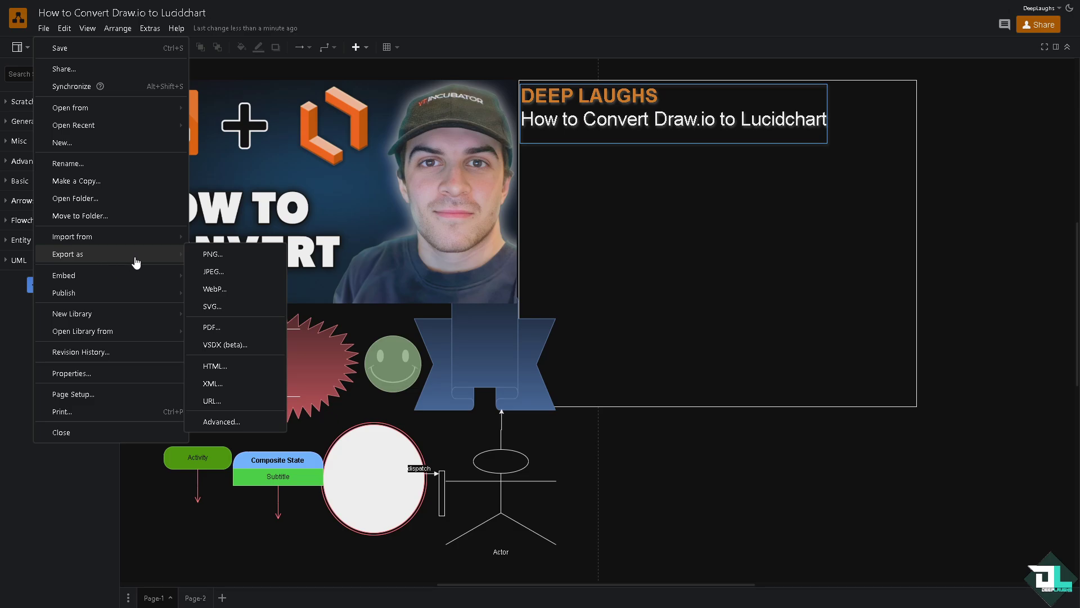
click(219, 383)
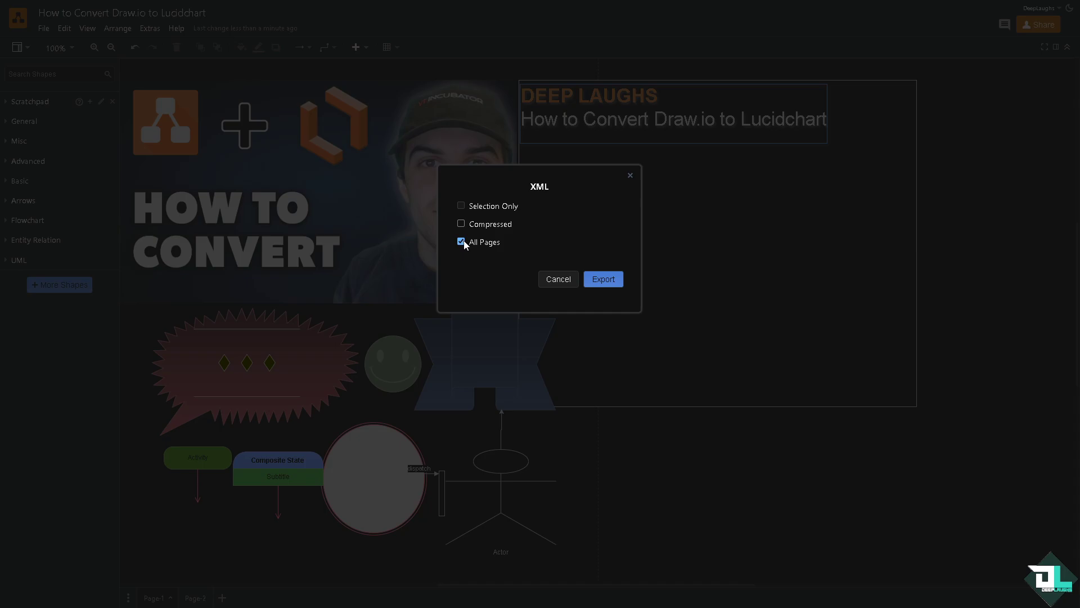
Export all pages to How to Convert Draw.io to Lucidchart.drawio.xml, choosing a save location
click(613, 281)
key(ctrl+c)
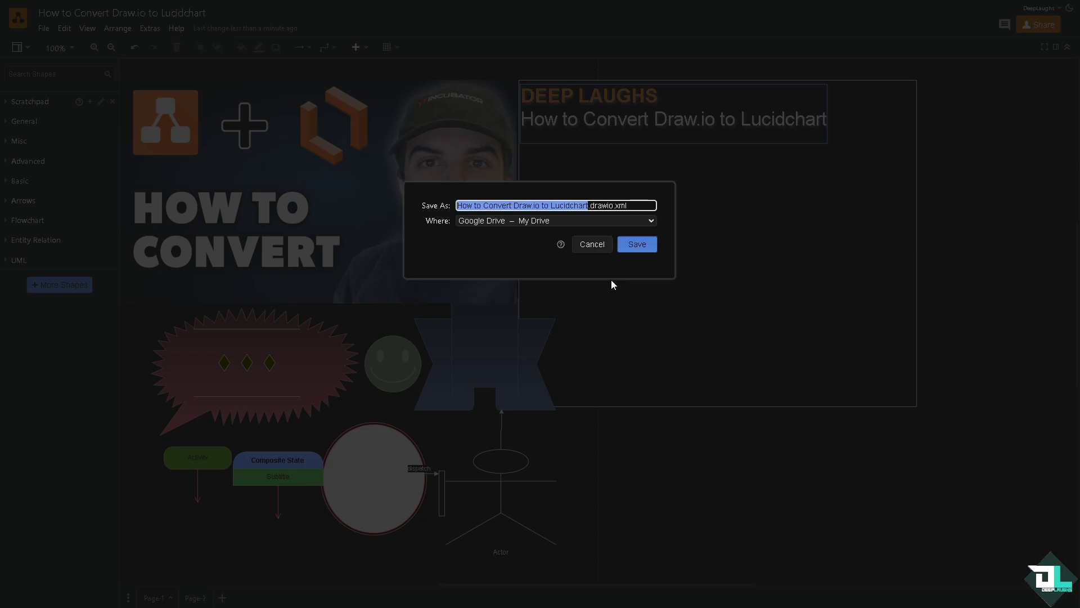
click(589, 221)
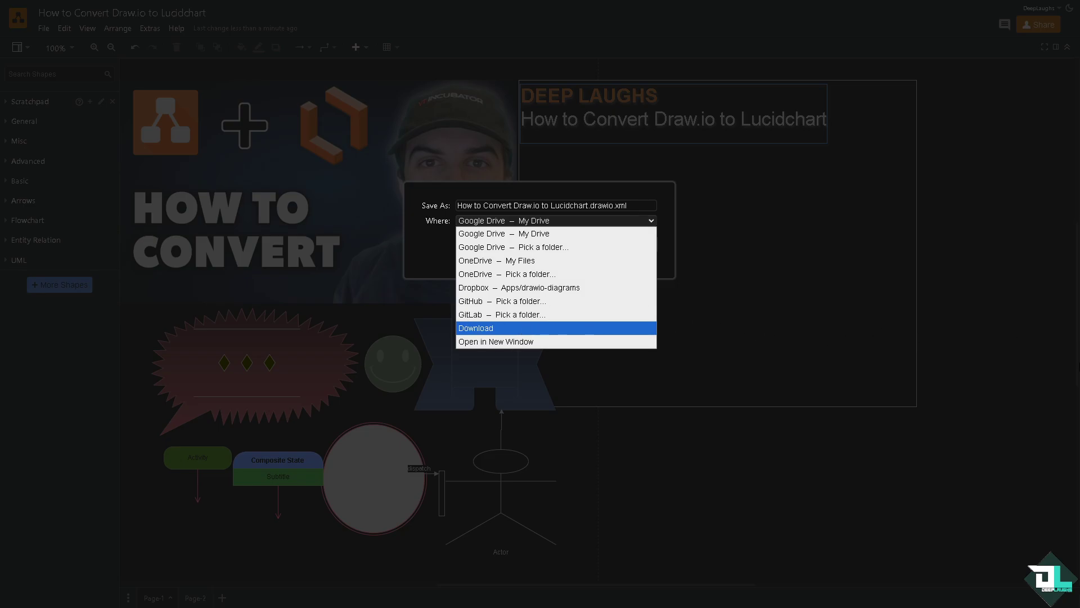
key(Escape)
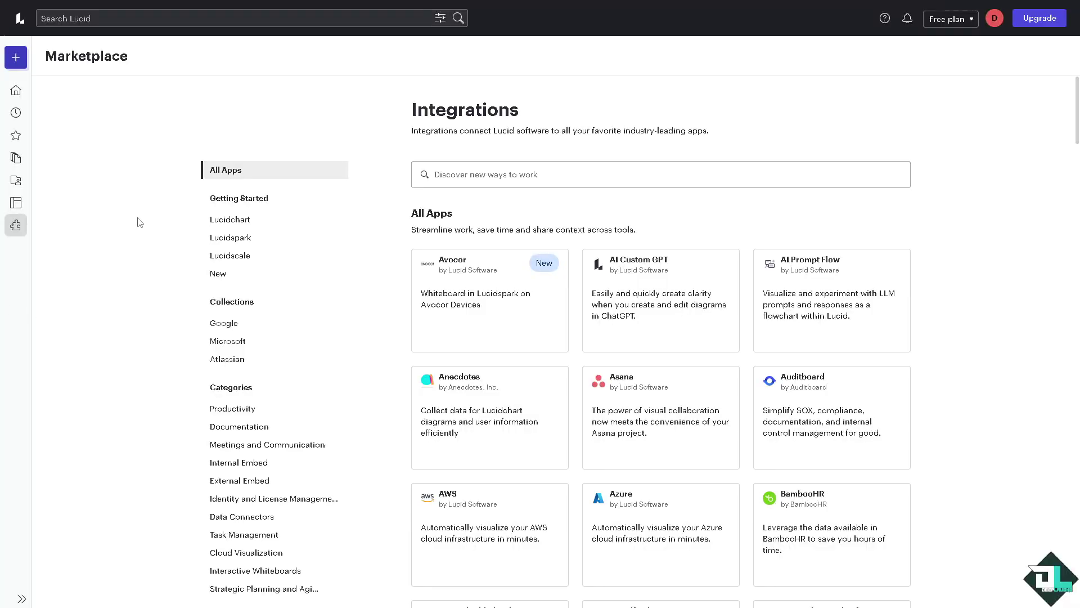
From the Lucid home page, start a new Lucidchart document, dismissing the templates gallery
click(15, 91)
click(60, 63)
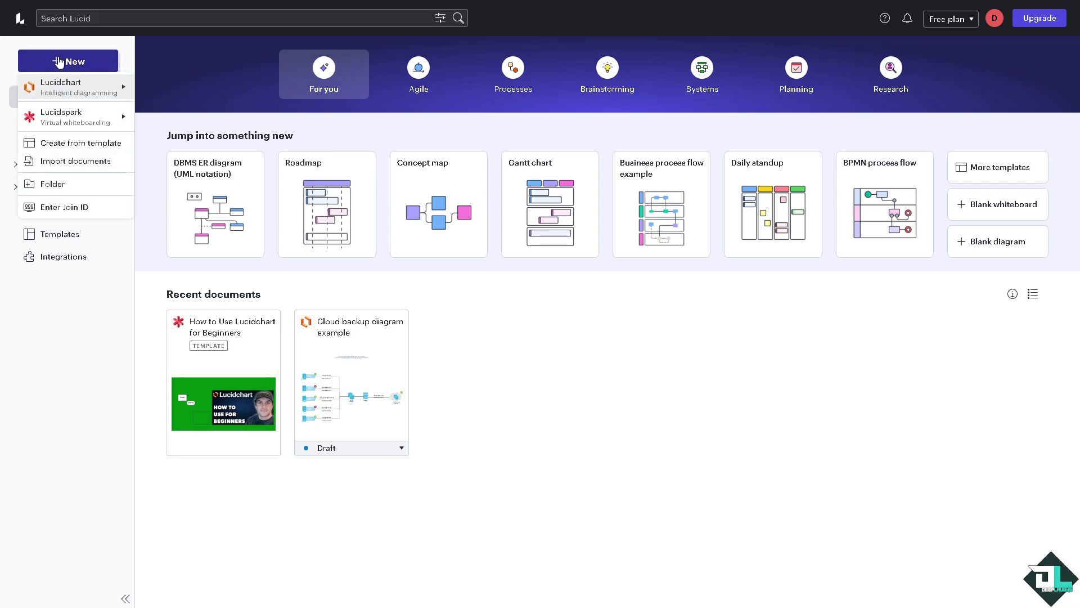
mouse_move(92, 92)
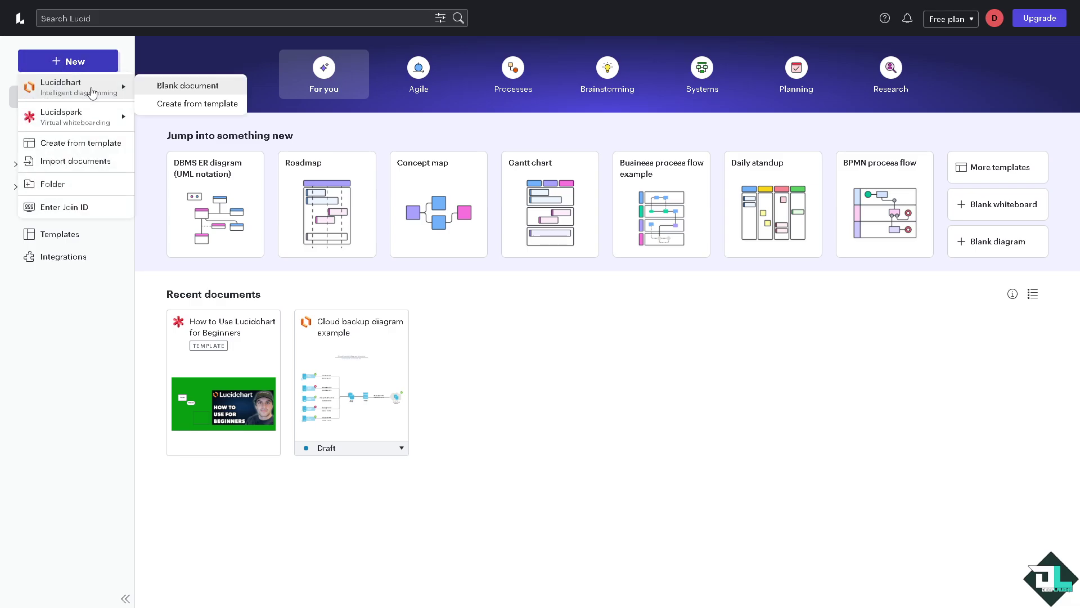
click(199, 104)
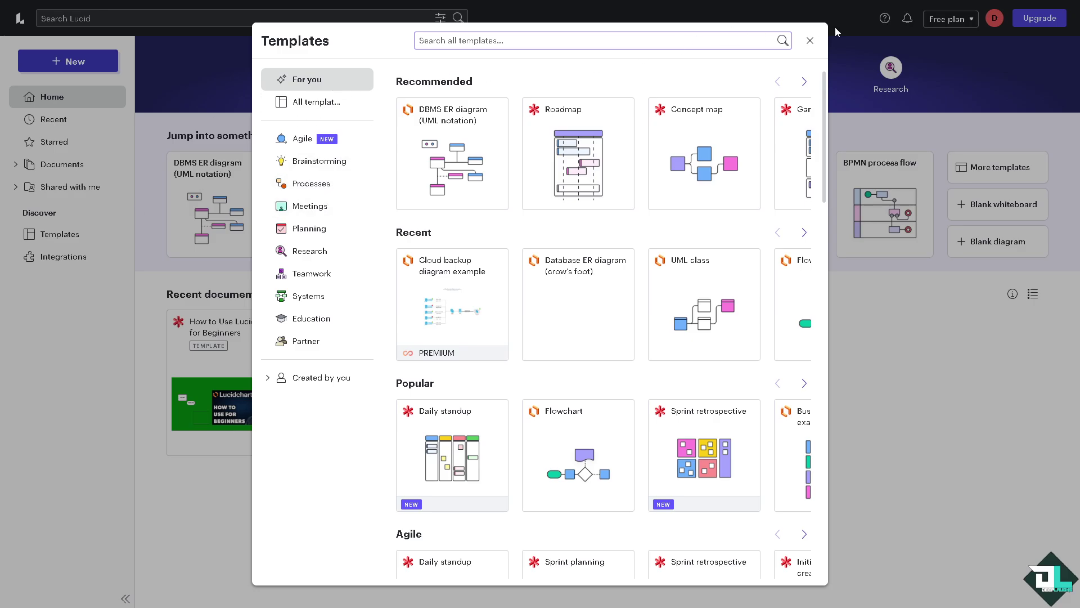
click(810, 40)
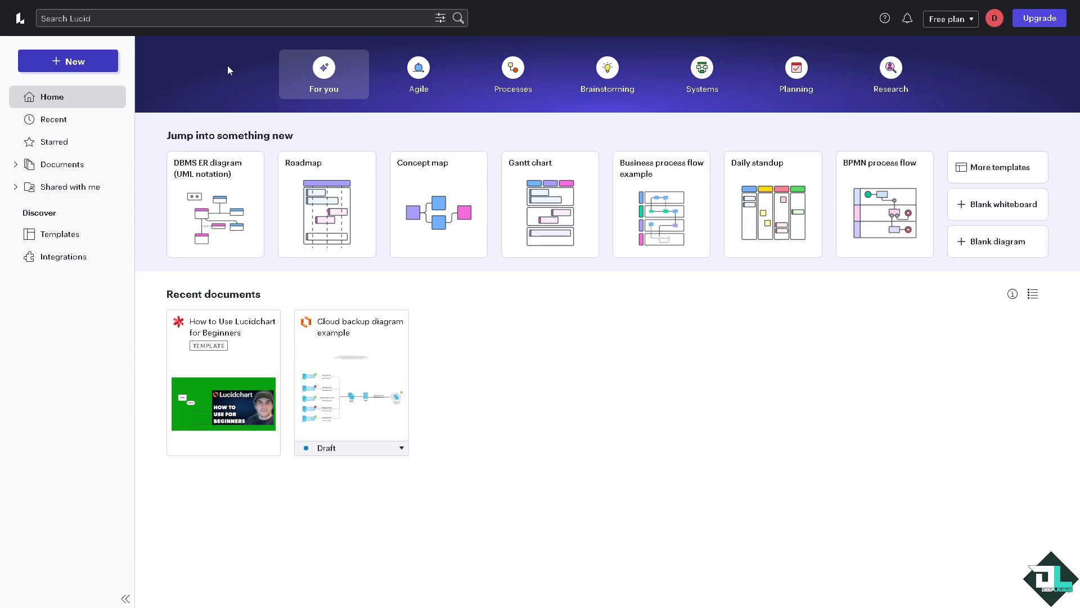
click(89, 65)
mouse_move(87, 87)
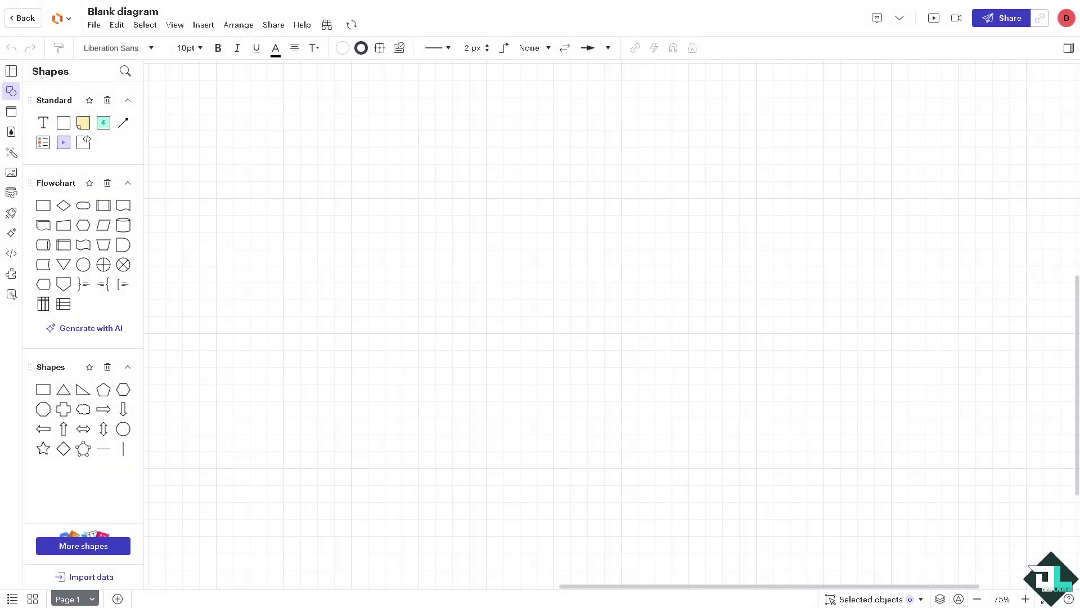
Rename the blank diagram to 'How to Convert Draw.io to Lucidchart' and dismiss the templates gallery
click(131, 9)
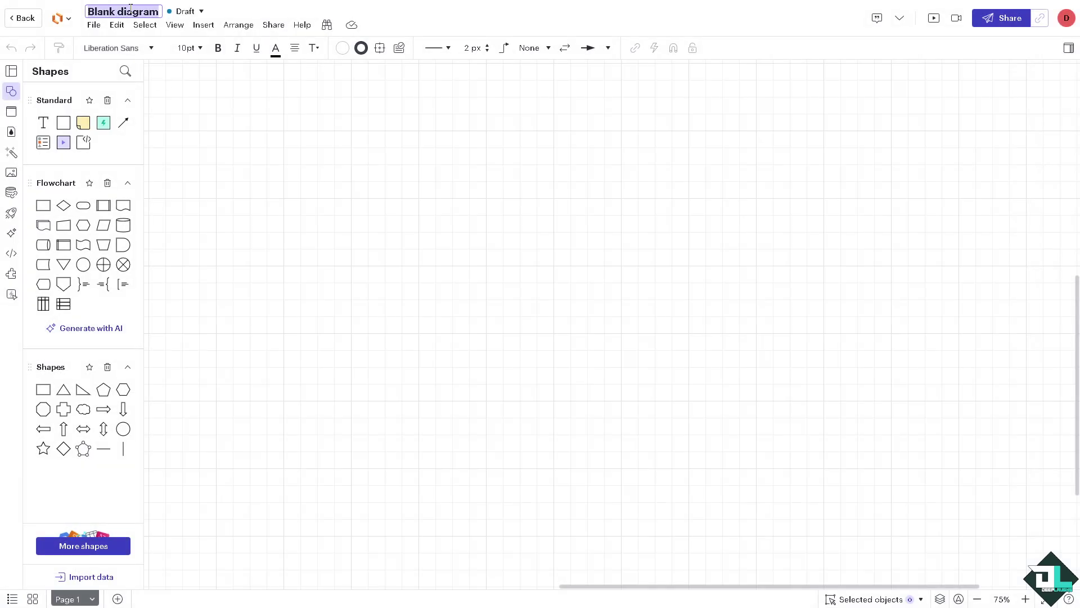
key(ctrl+v)
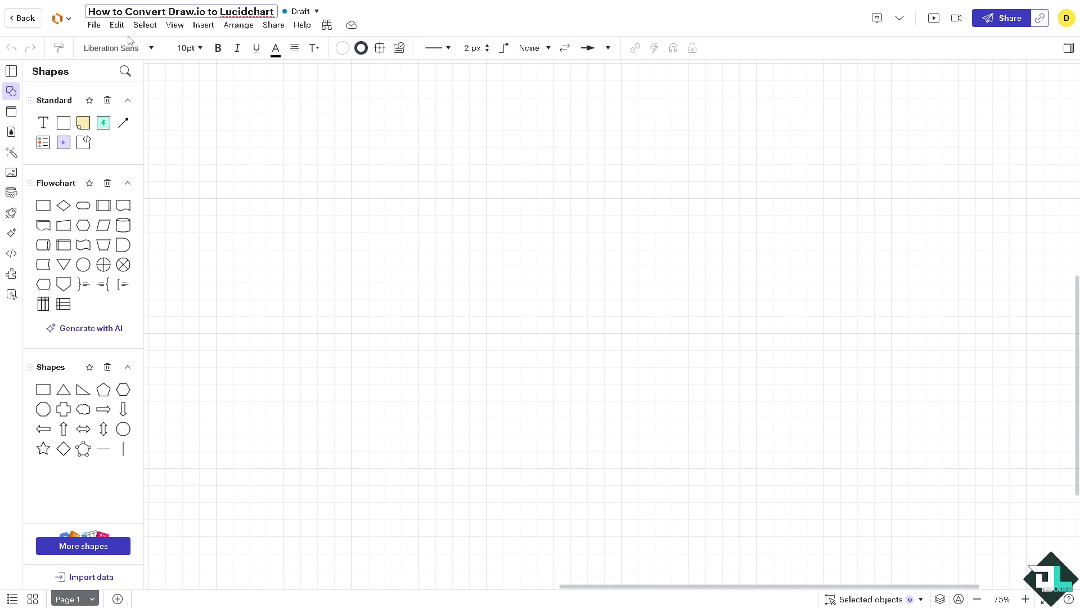
key(Return)
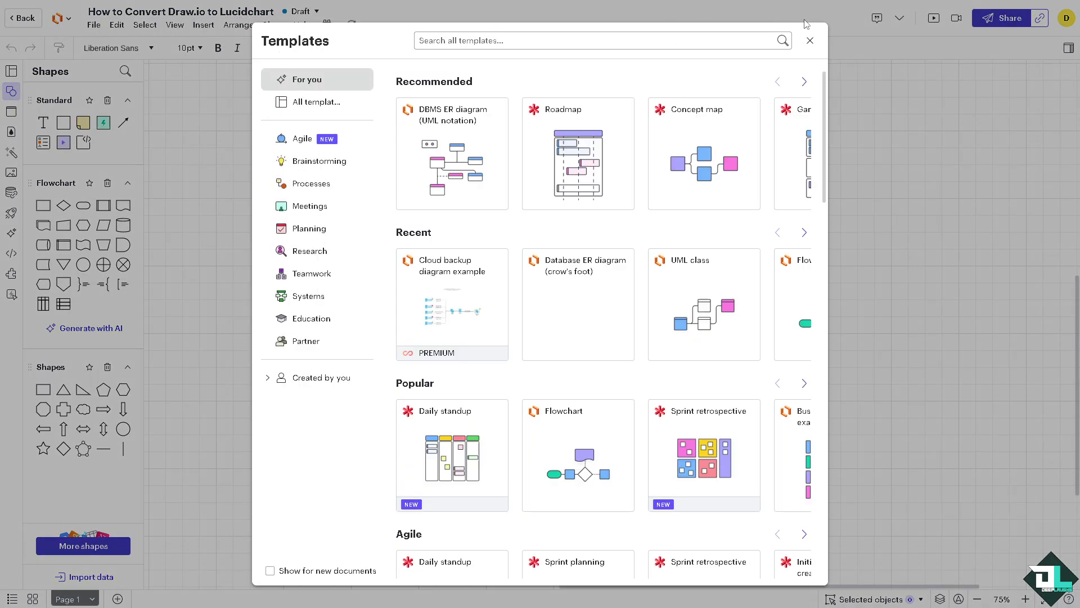
click(810, 41)
Bring up File > Import > Import documents, listing source apps like Draw.io
click(94, 26)
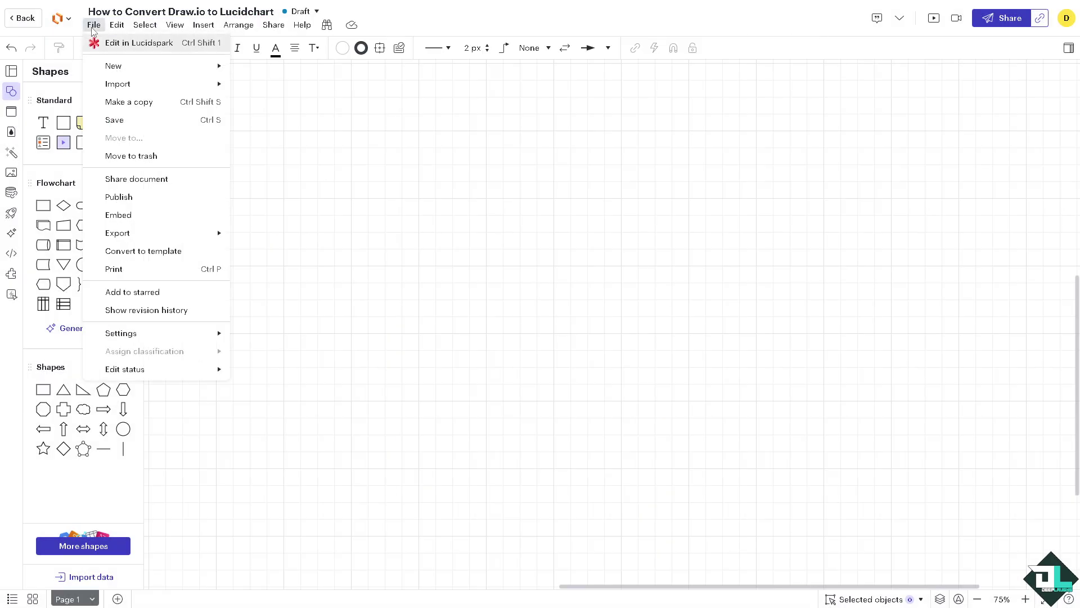
mouse_move(139, 84)
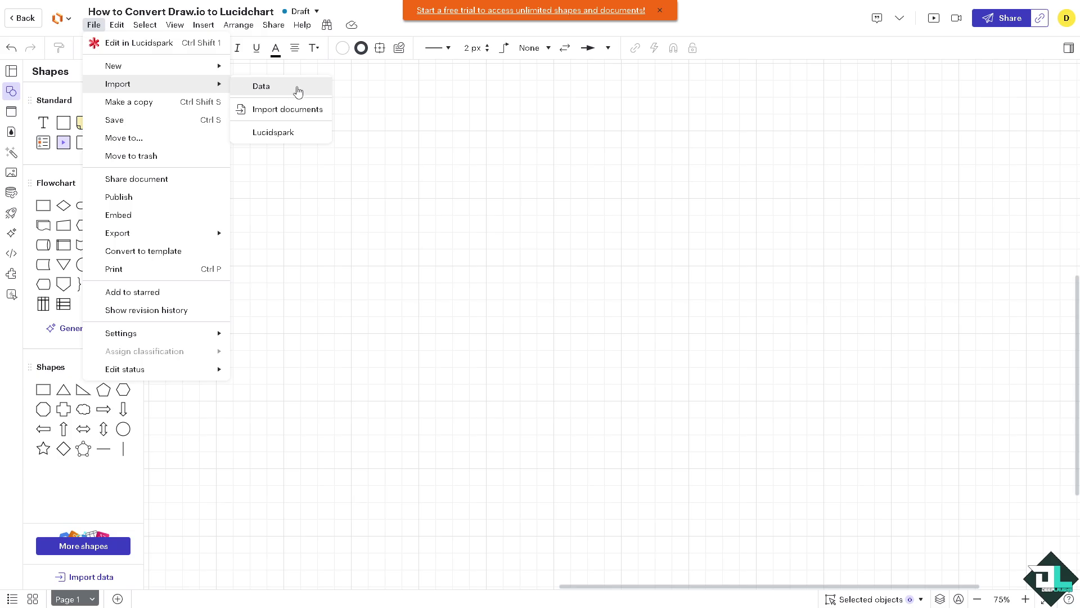
click(299, 91)
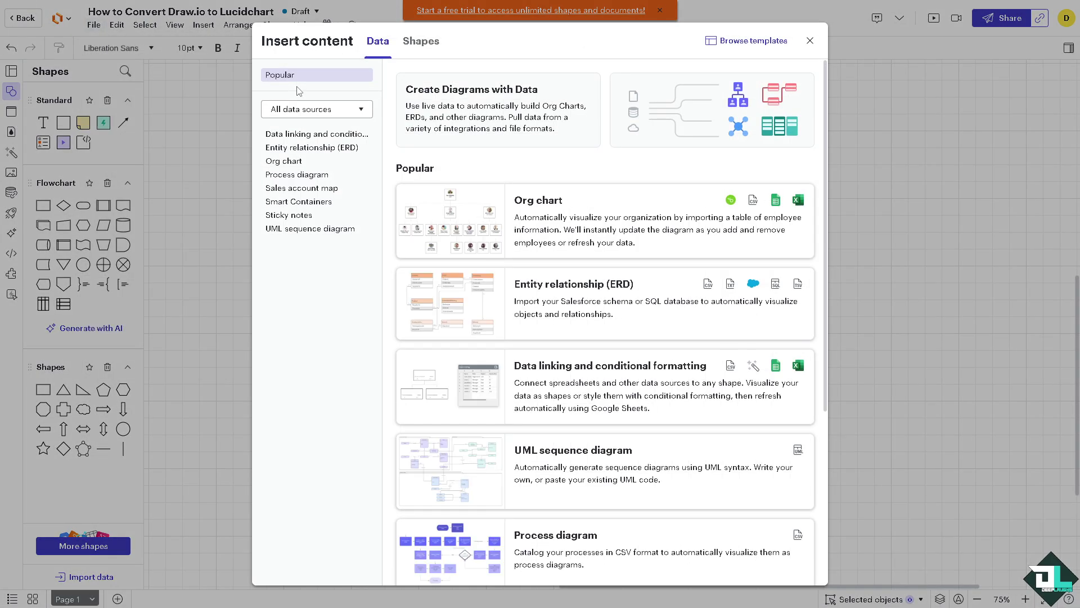
click(810, 39)
click(95, 26)
mouse_move(174, 85)
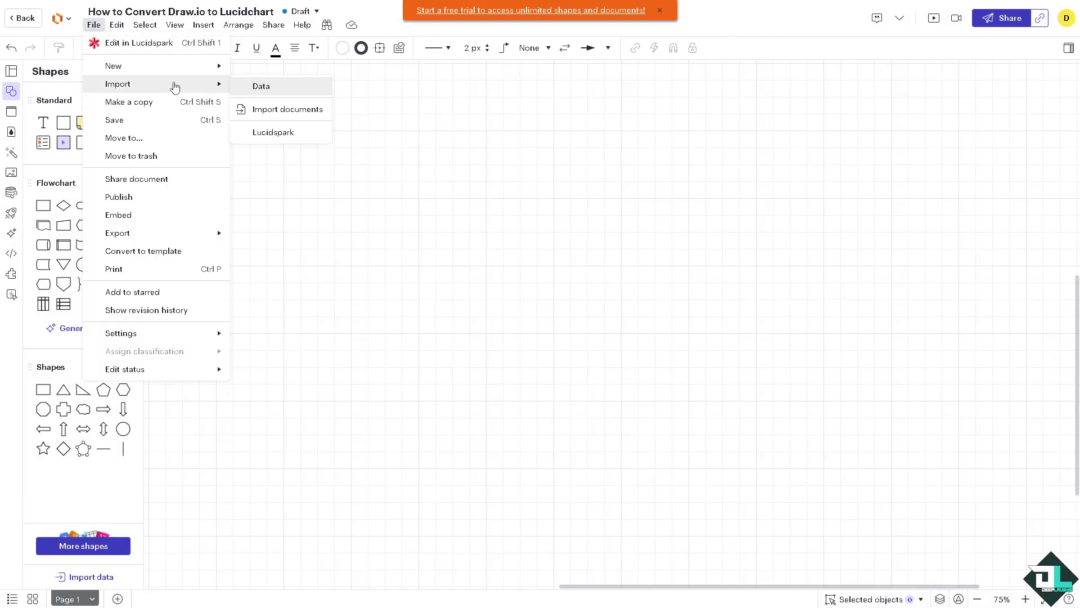
click(291, 110)
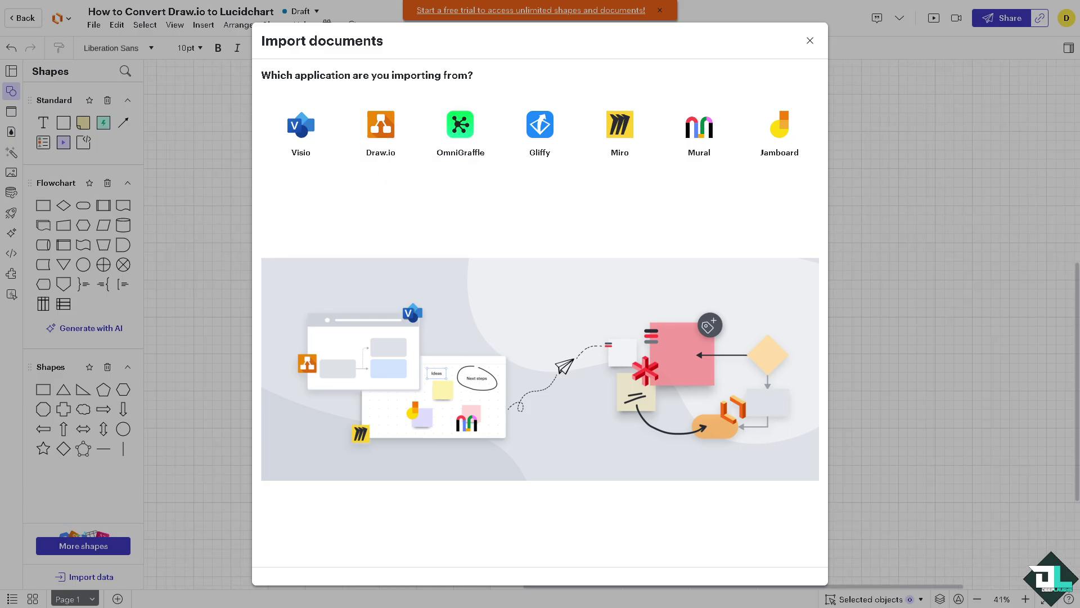
Import How to Convert Draw.io to Lucidchart.xml as a Draw.io document and close the window
click(408, 126)
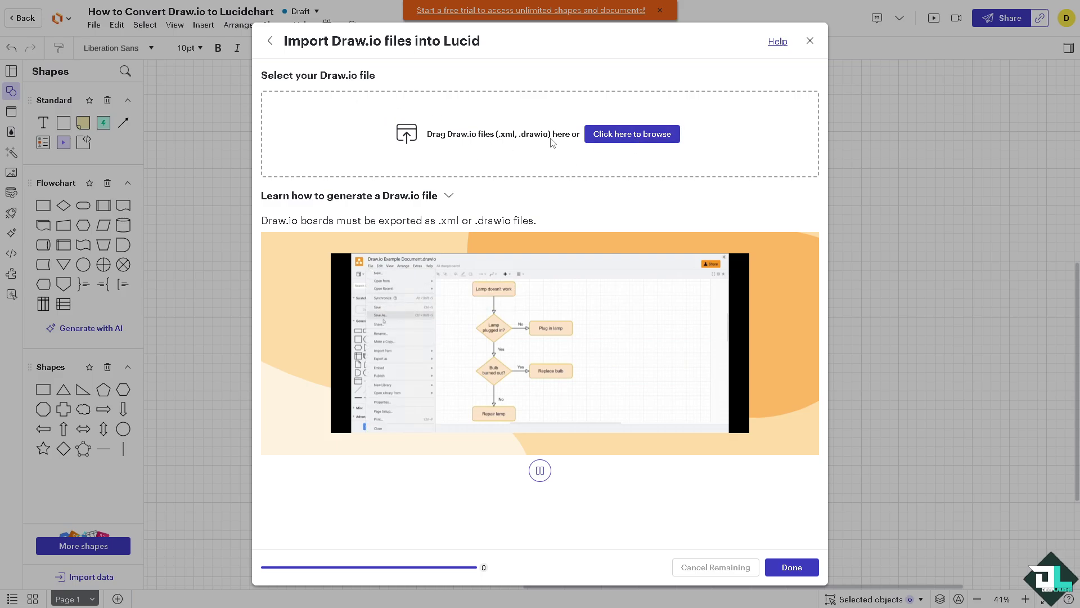
click(598, 138)
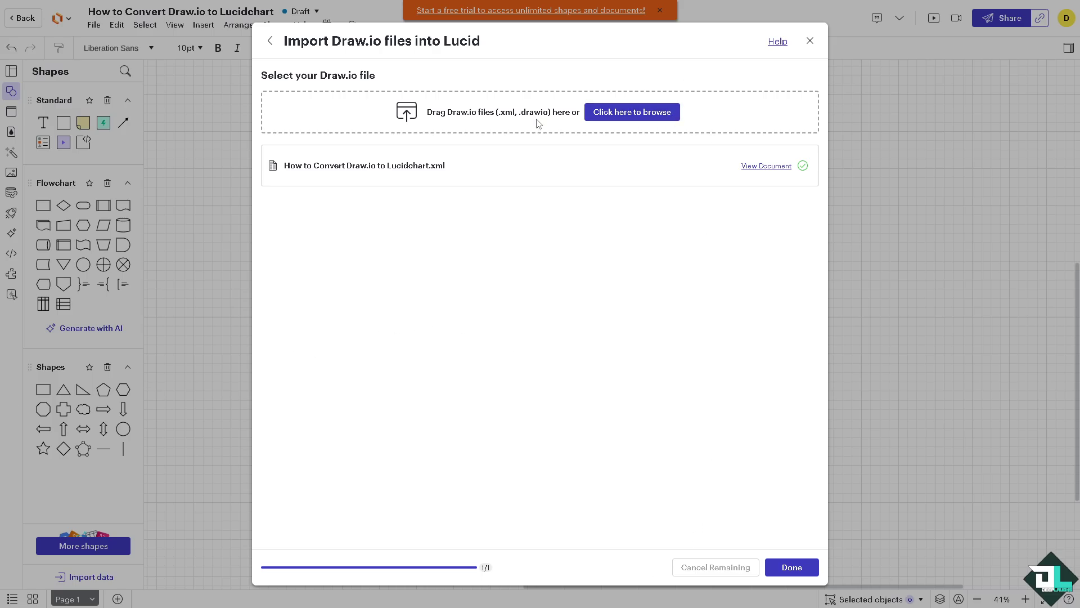
click(799, 568)
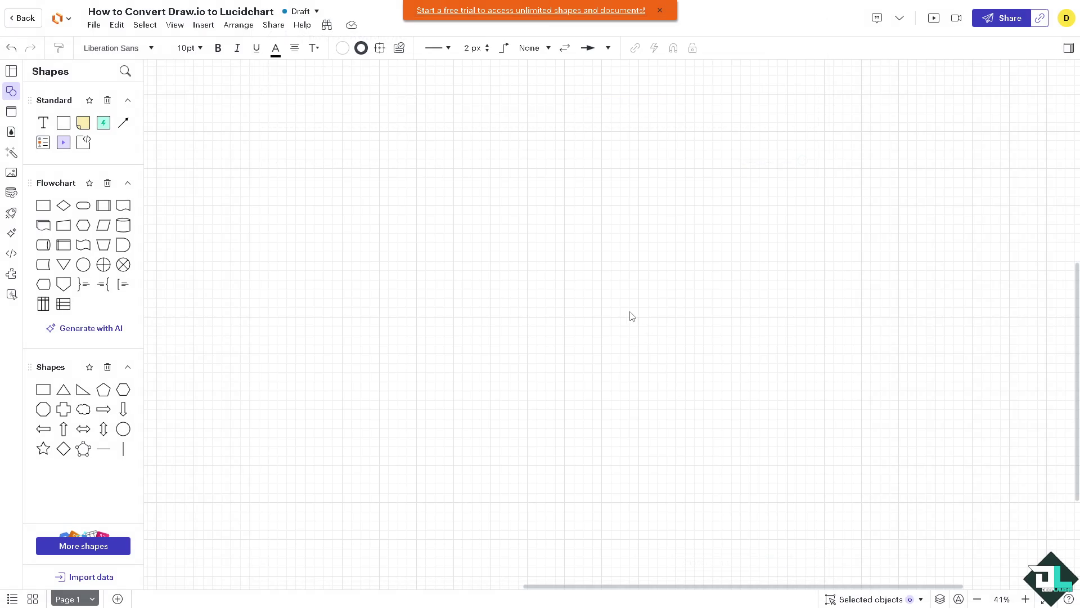
Dismiss the trial banner, open the imported two-page diagram, close the Premium prompt, and bring up Share
click(660, 10)
ctrl+scroll(240, 170, down, 2)
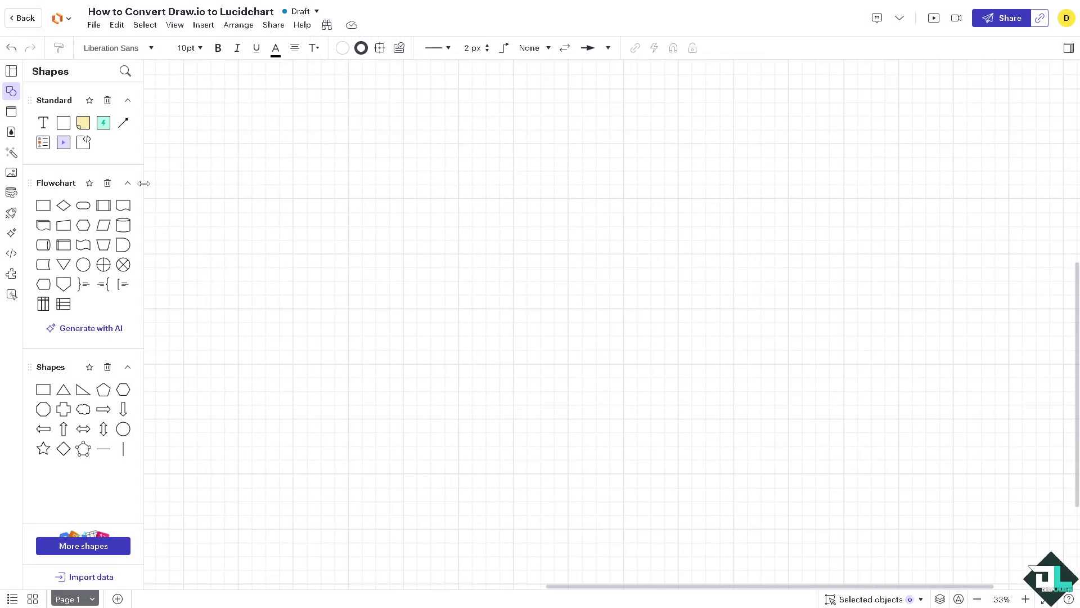
ctrl+scroll(208, 179, up, 3)
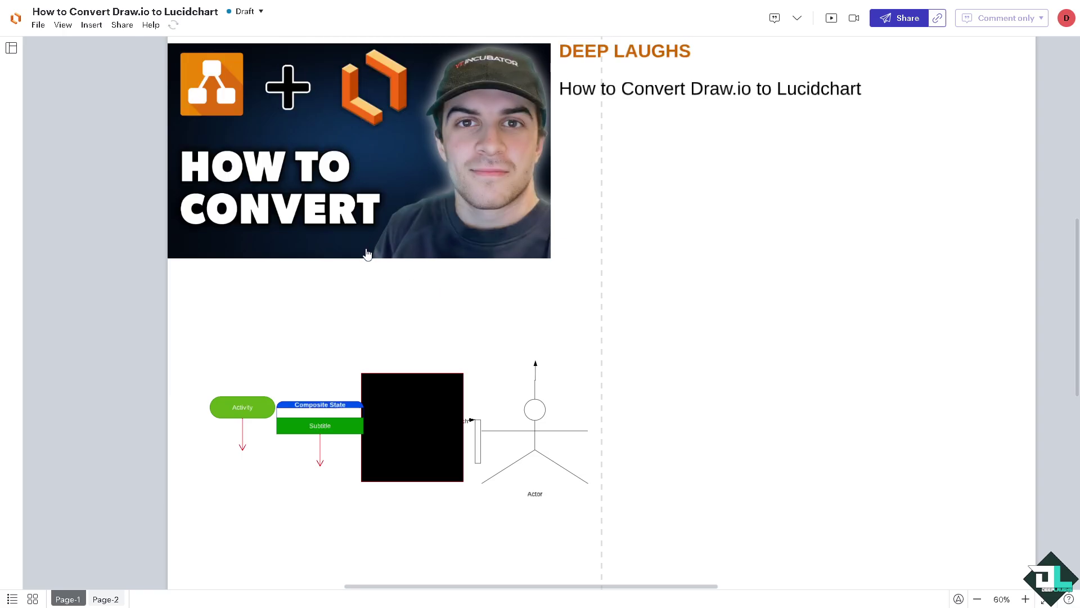
click(367, 254)
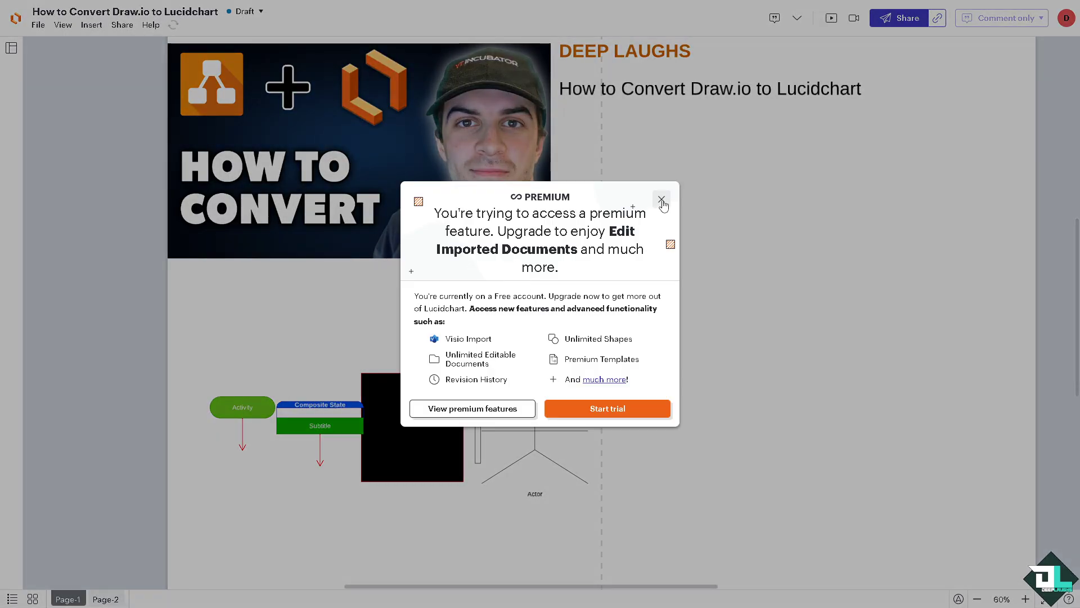
click(662, 199)
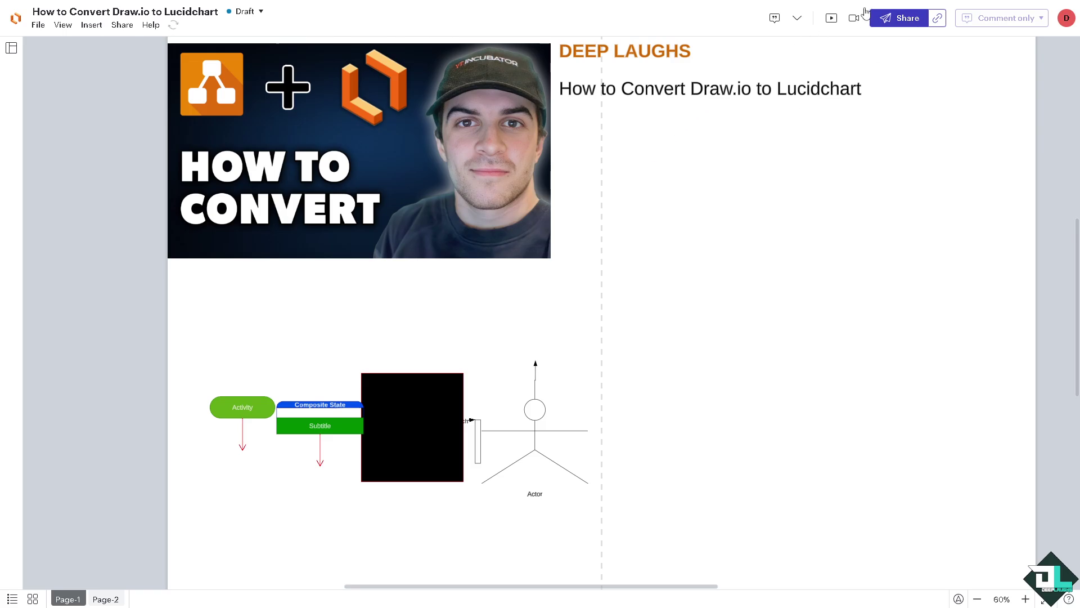
click(912, 23)
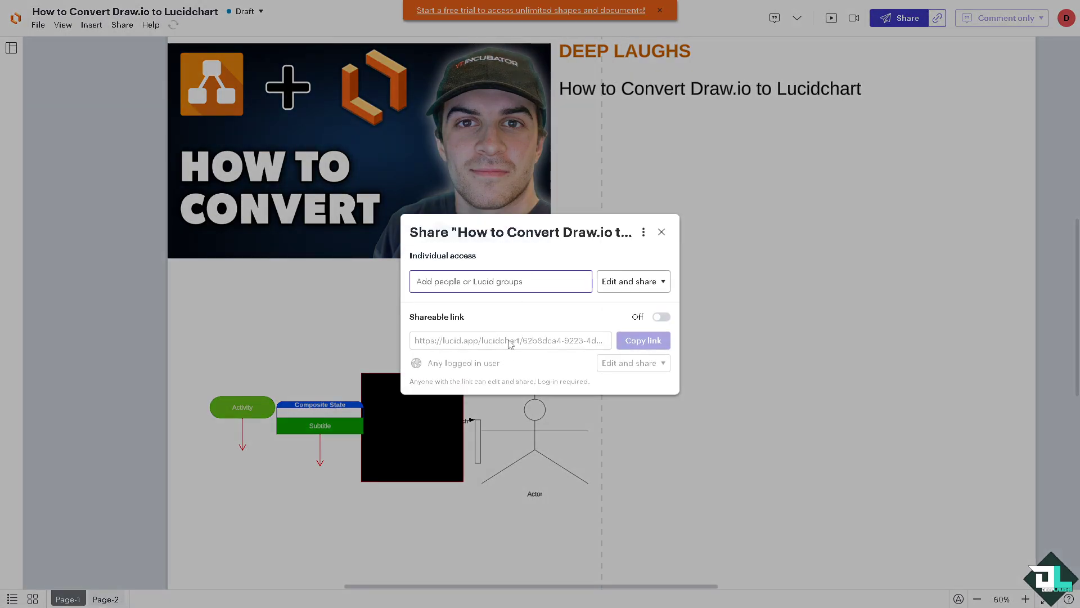
Close the Share dialog and show the File > Export formats: PDF, PNG, SVG, Visio (VSDX)
click(662, 231)
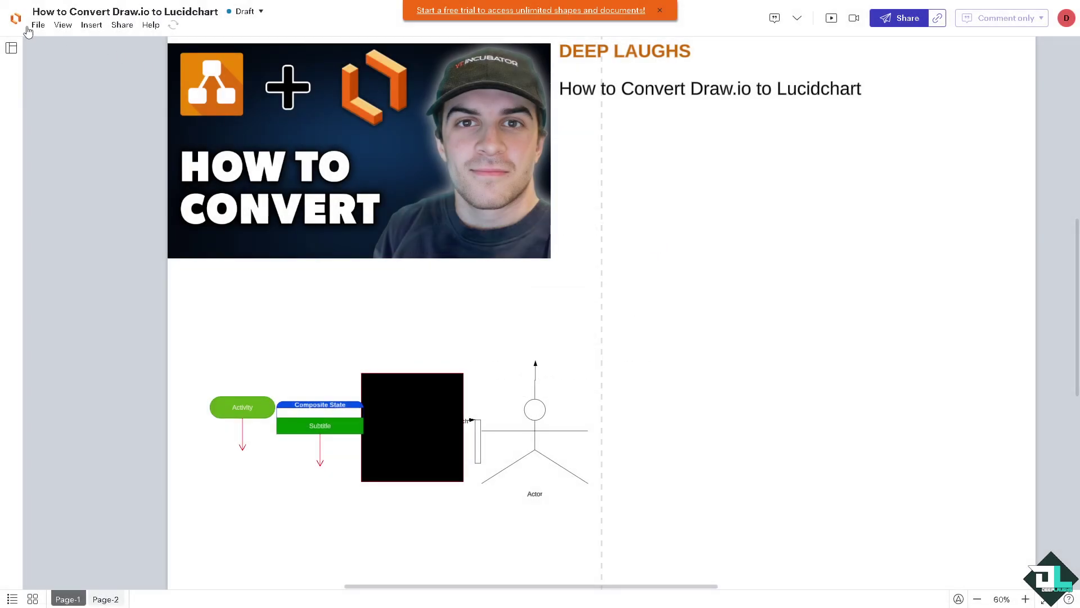
click(37, 25)
mouse_move(105, 212)
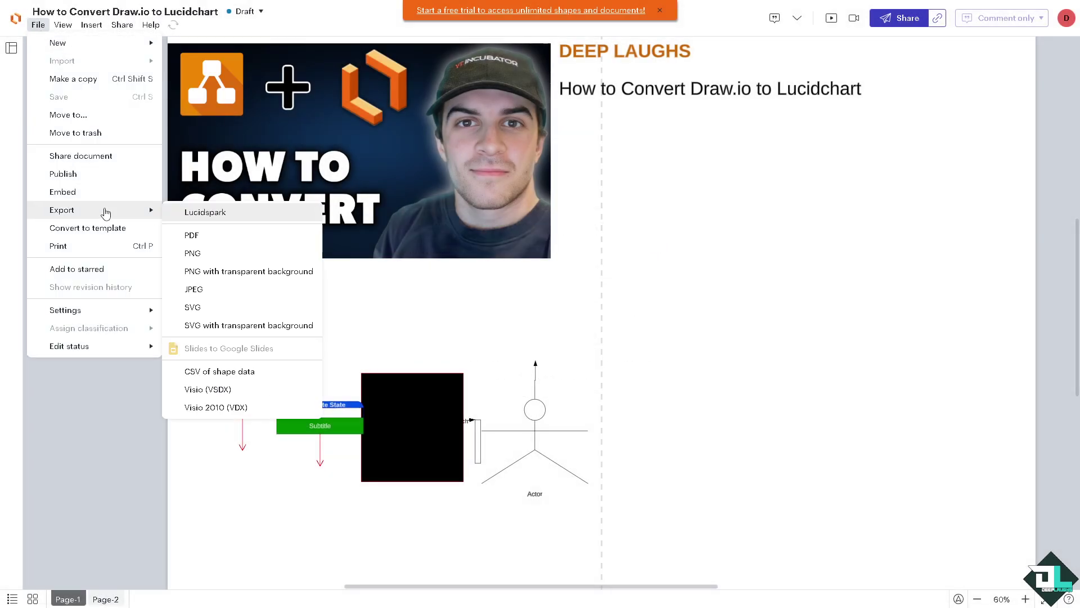